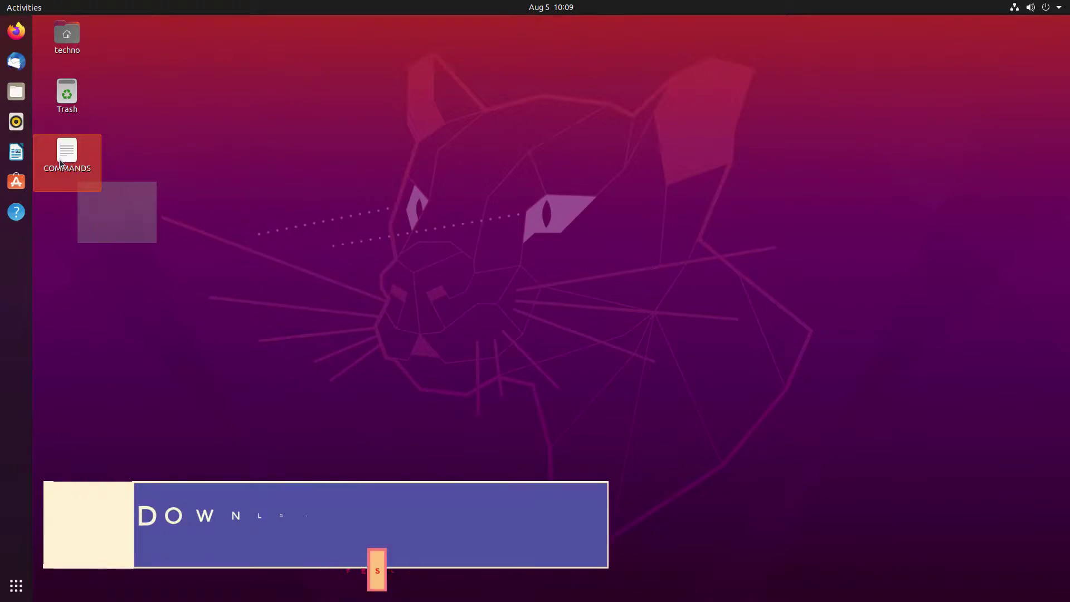
Step: Copy the add-apt-repository command from line 1 of the COMMANDS file in Text Editor
{"action": "left_click_drag", "start_coordinate": [197, 271], "coordinate": [99, 161]}
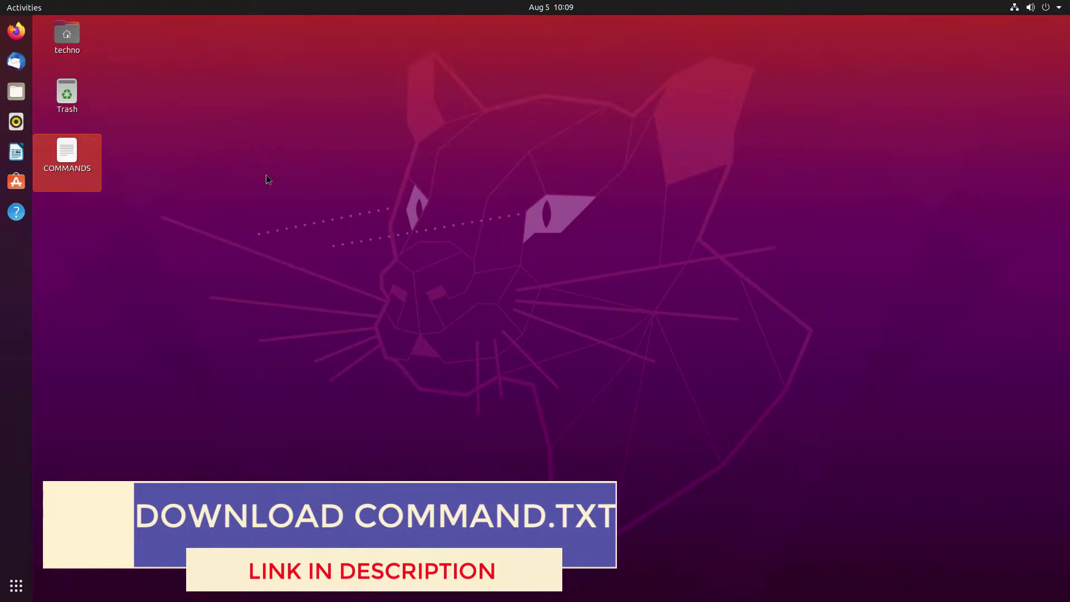
{"action": "key", "text": "Return"}
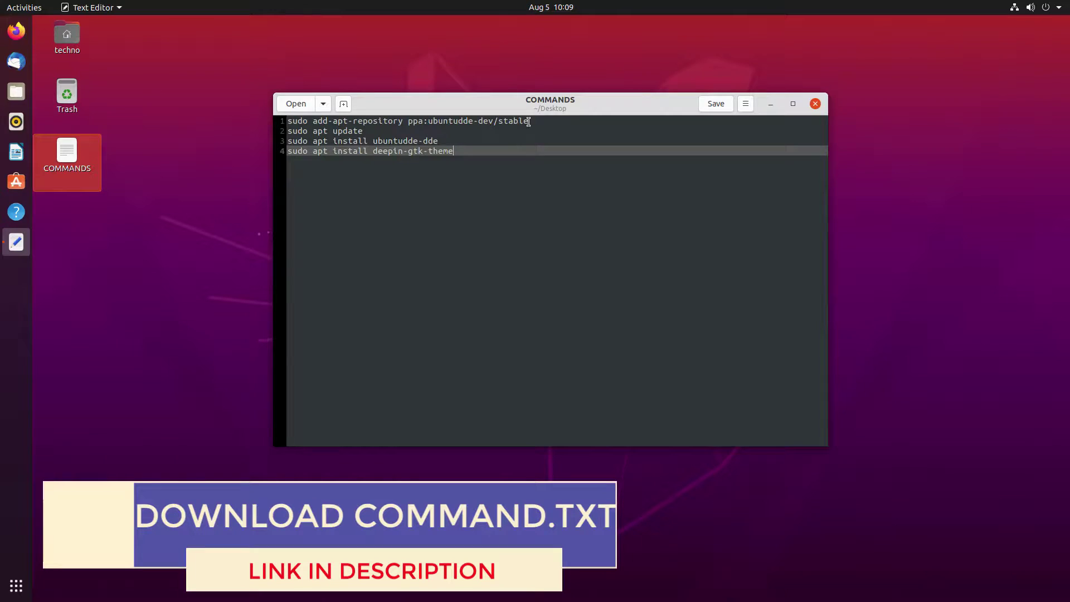
{"action": "left_click_drag", "start_coordinate": [529, 123], "coordinate": [249, 117]}
{"action": "right_click", "coordinate": [333, 120]}
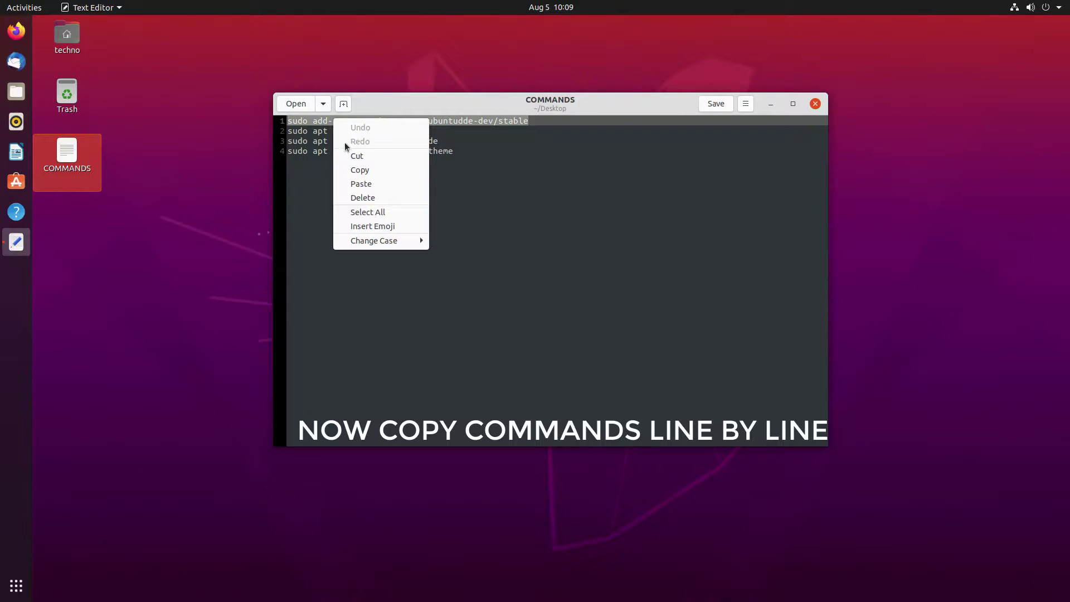
{"action": "left_click", "coordinate": [362, 170]}
{"action": "left_click_drag", "start_coordinate": [630, 116], "coordinate": [404, 59]}
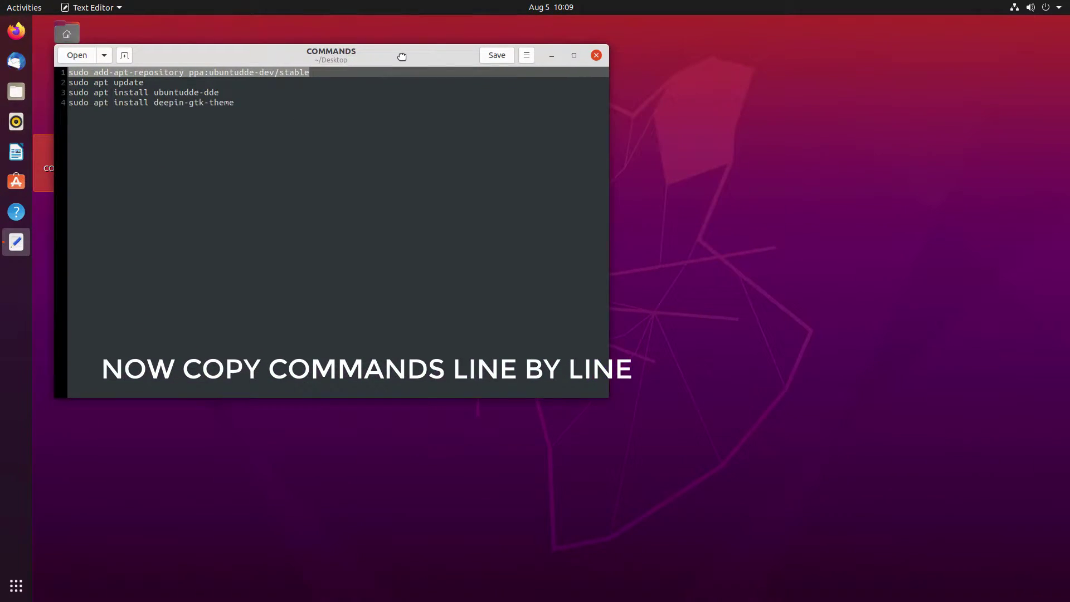
Step: Run the pasted command in a Desktop terminal and confirm adding the ubuntudde-dev/stable PPA
{"action": "right_click", "coordinate": [789, 171]}
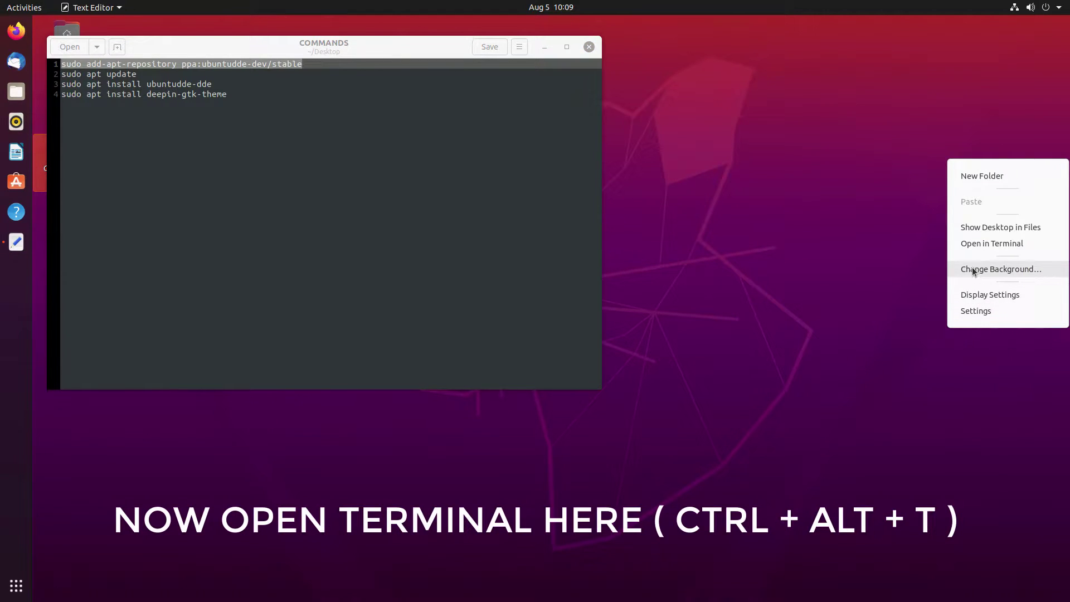
{"action": "left_click", "coordinate": [978, 244]}
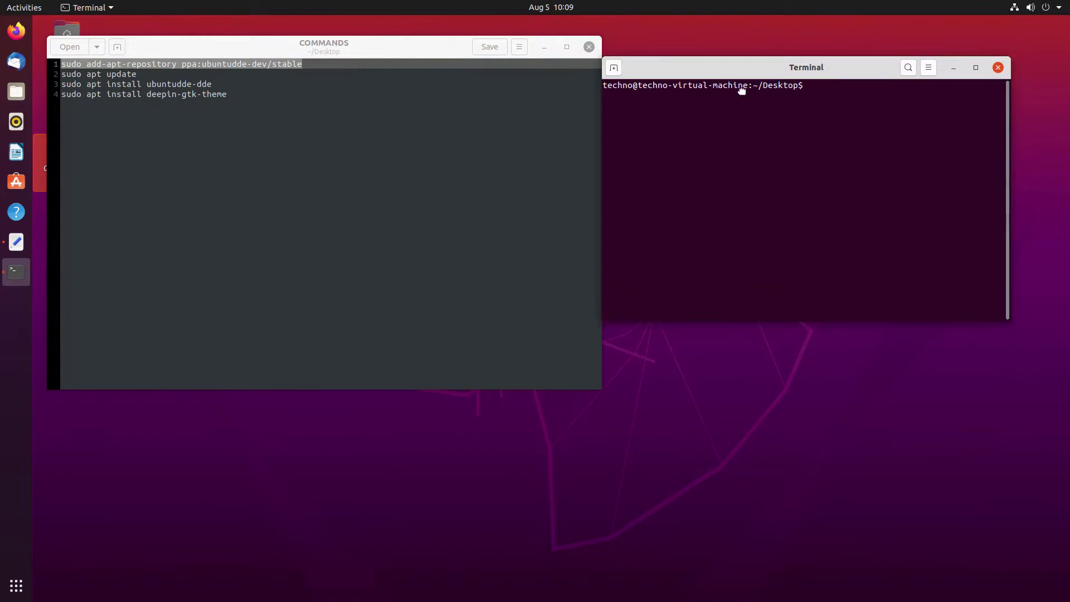
{"action": "left_click_drag", "start_coordinate": [878, 338], "coordinate": [946, 384]}
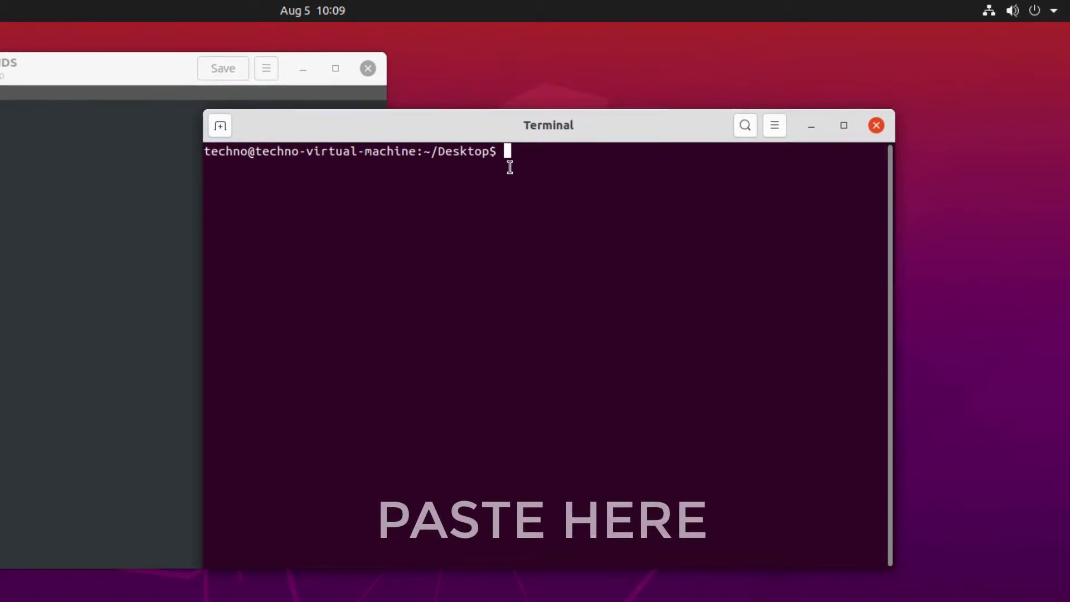
{"action": "right_click", "coordinate": [509, 168]}
{"action": "left_click", "coordinate": [551, 226]}
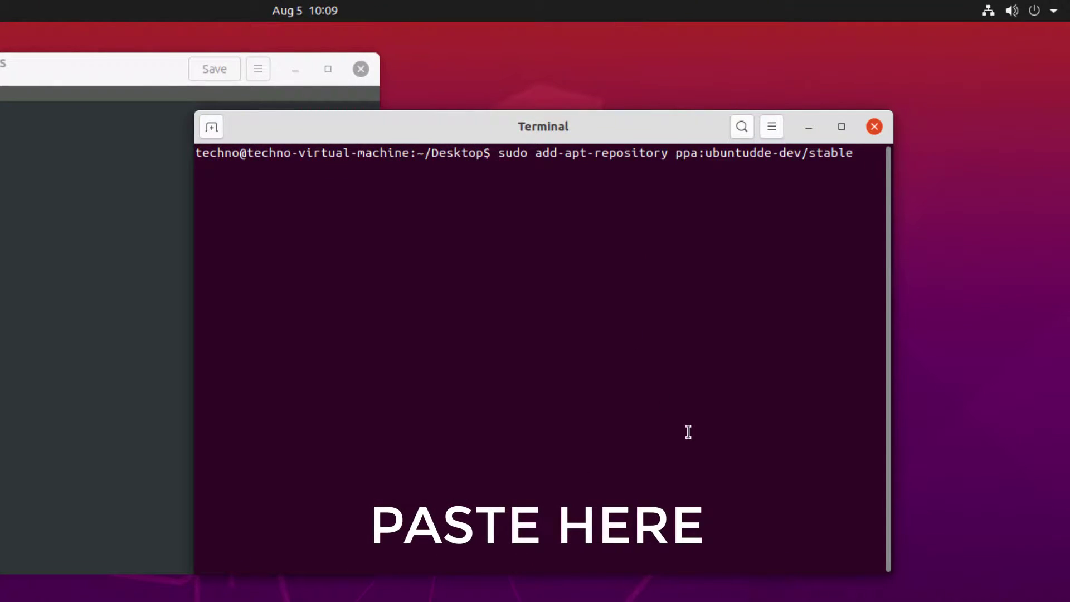
{"action": "key", "text": "Return"}
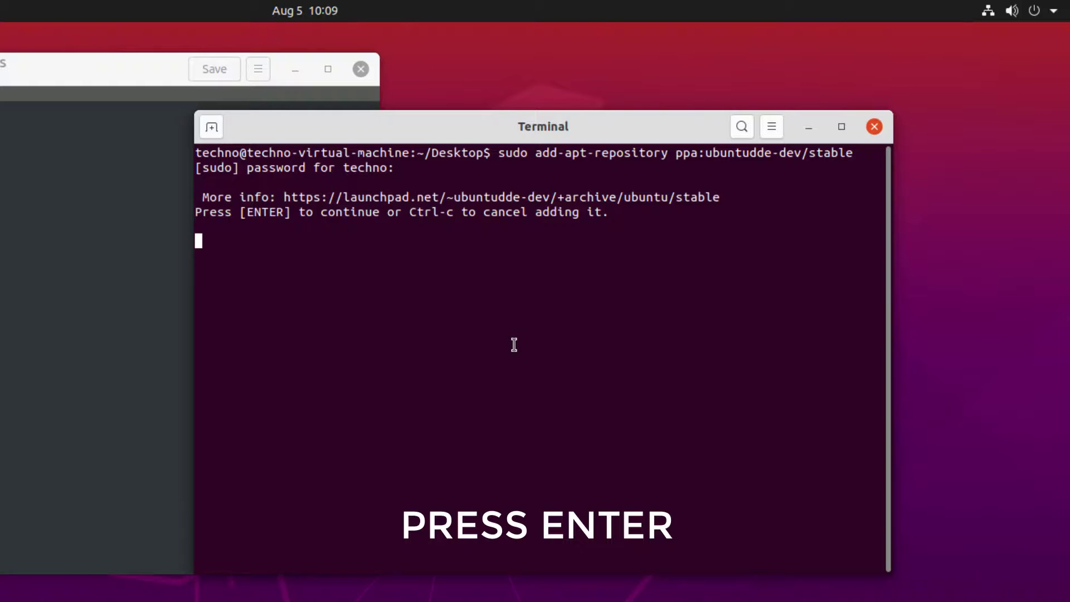
{"action": "key", "text": "Return"}
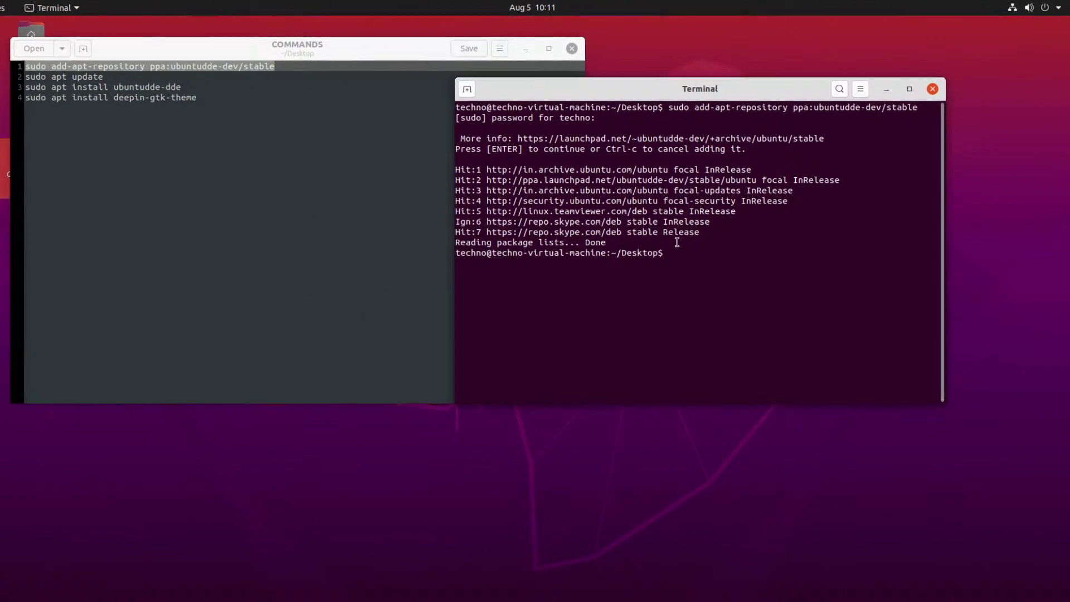
Step: Copy 'sudo apt update' from COMMANDS and run it in the terminal
{"action": "left_click", "coordinate": [60, 74]}
{"action": "left_click_drag", "start_coordinate": [61, 73], "coordinate": [136, 73]}
{"action": "right_click", "coordinate": [71, 77]}
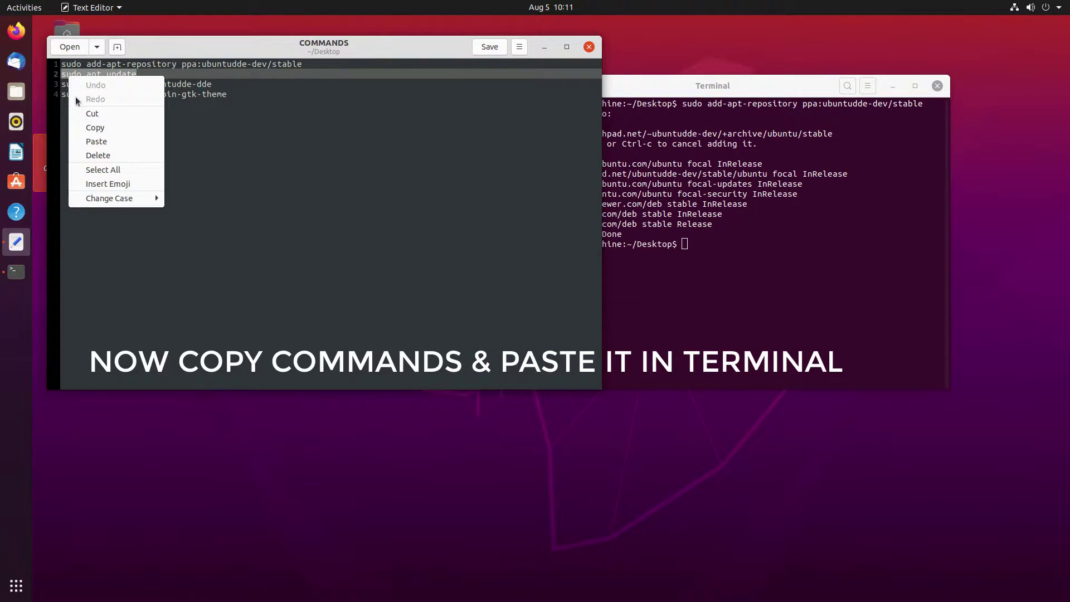
{"action": "left_click", "coordinate": [94, 127]}
{"action": "left_click", "coordinate": [693, 243]}
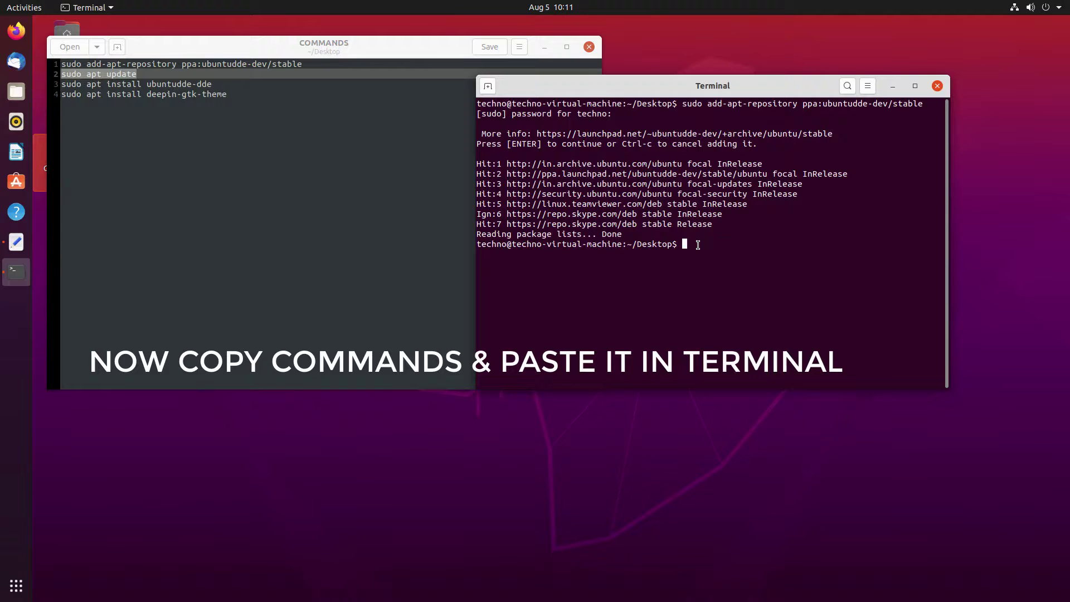
{"action": "right_click", "coordinate": [687, 244]}
{"action": "left_click", "coordinate": [719, 283]}
{"action": "key", "text": "Return"}
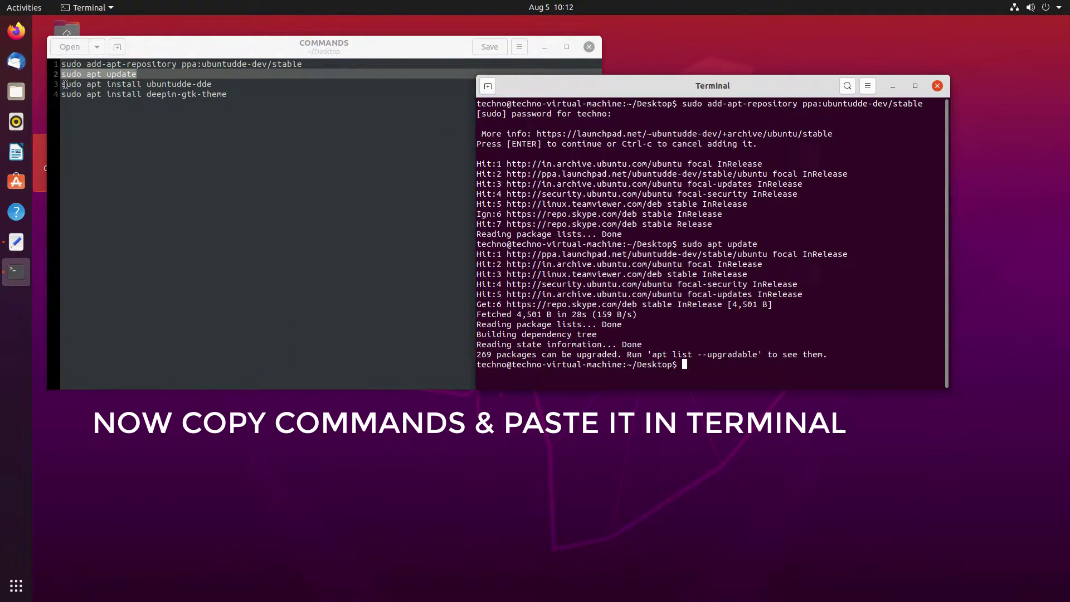
Step: Copy 'sudo apt install ubuntudde-dde' into the terminal, run it, and confirm installation
{"action": "left_click_drag", "start_coordinate": [61, 85], "coordinate": [226, 85]}
{"action": "right_click", "coordinate": [213, 84]}
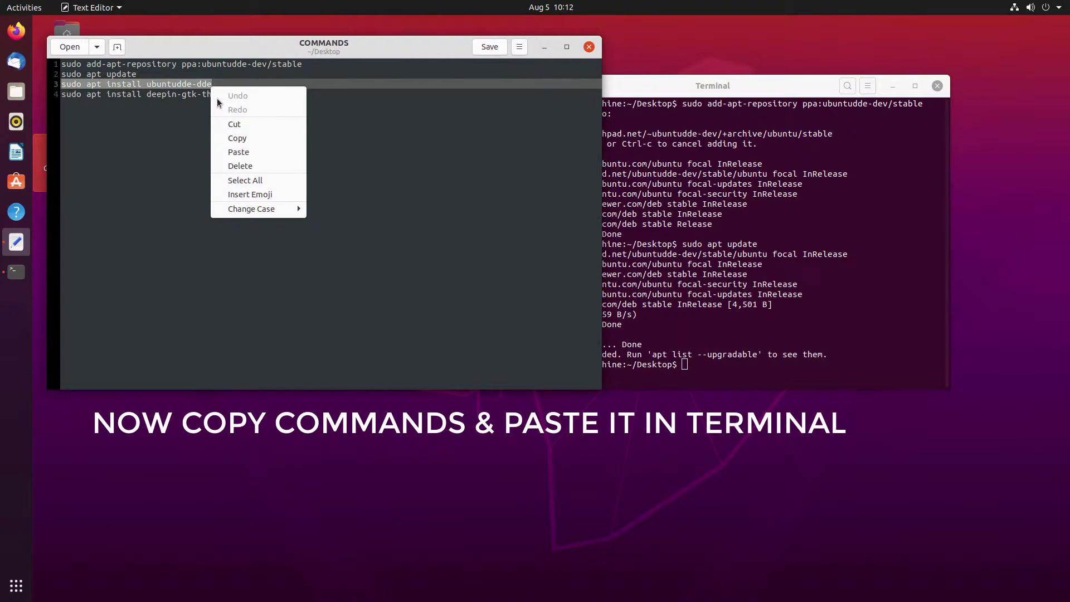
{"action": "left_click", "coordinate": [238, 138]}
{"action": "left_click", "coordinate": [703, 380]}
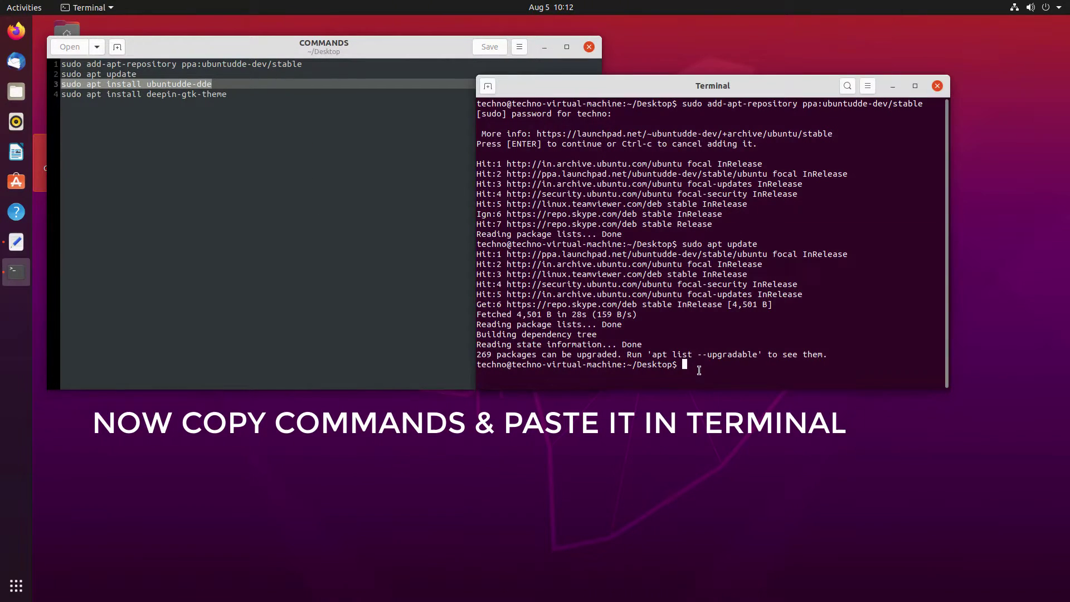
{"action": "right_click", "coordinate": [701, 371]}
{"action": "left_click", "coordinate": [719, 407]}
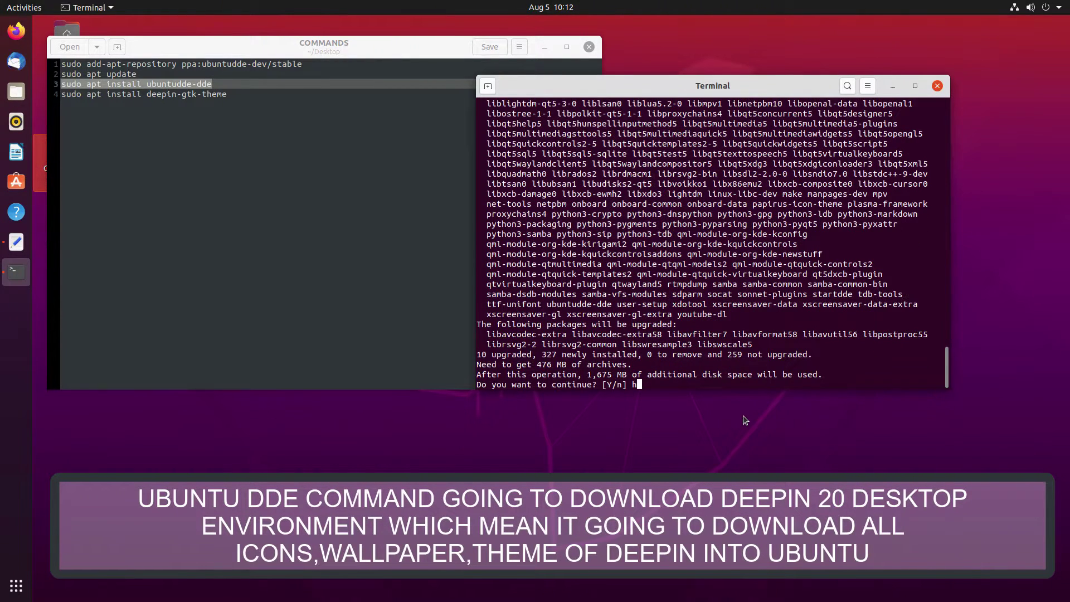
{"action": "type", "text": "y"}
{"action": "key", "text": "Return"}
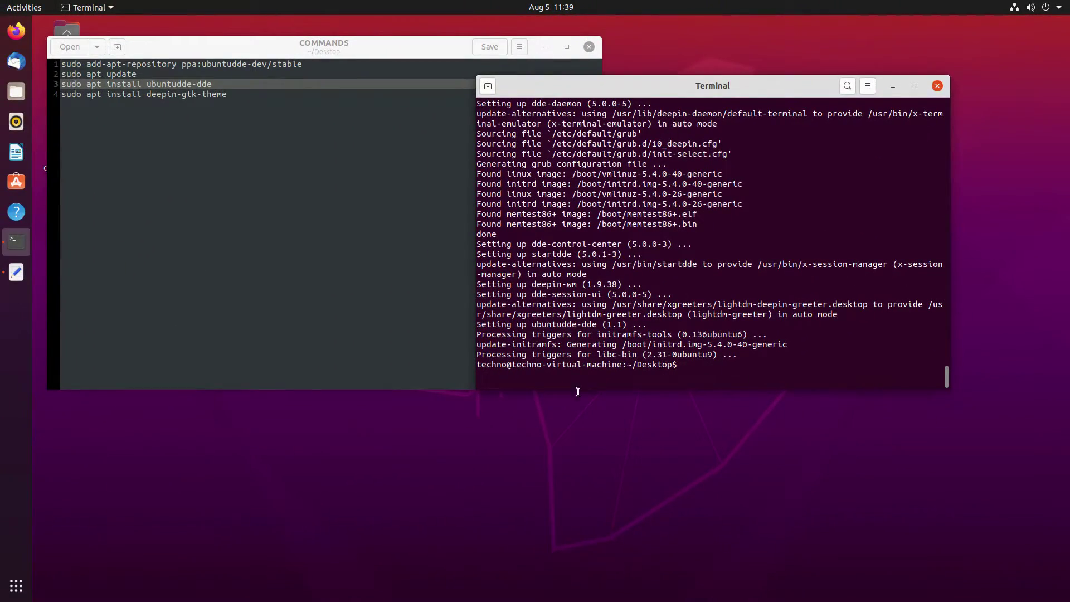
Step: Close the terminal and COMMANDS windows, then log out via Power Off / Log Out
{"action": "left_click", "coordinate": [938, 86]}
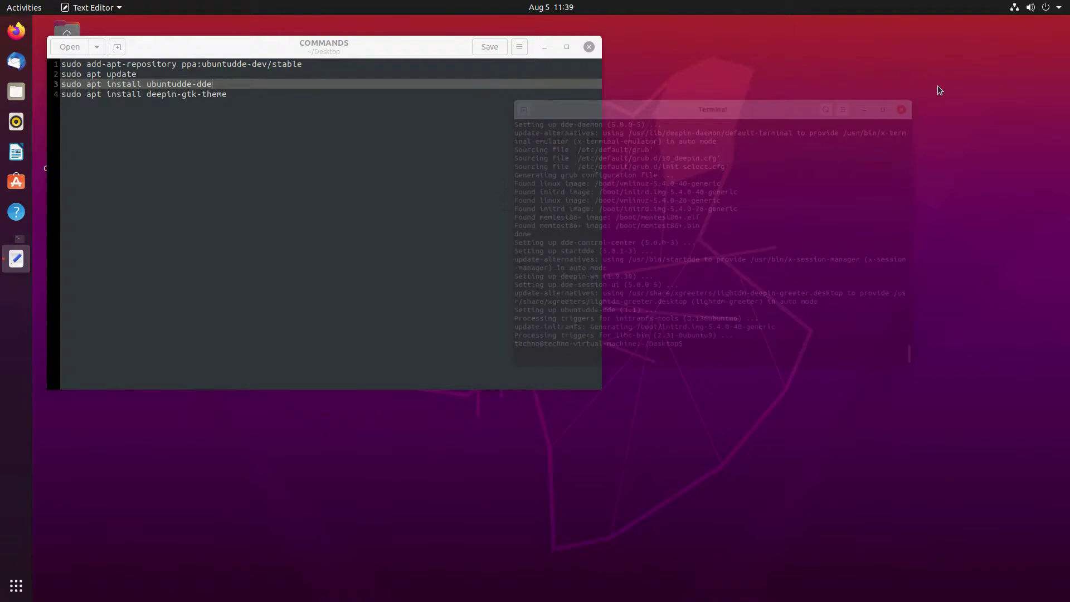
{"action": "left_click", "coordinate": [590, 52]}
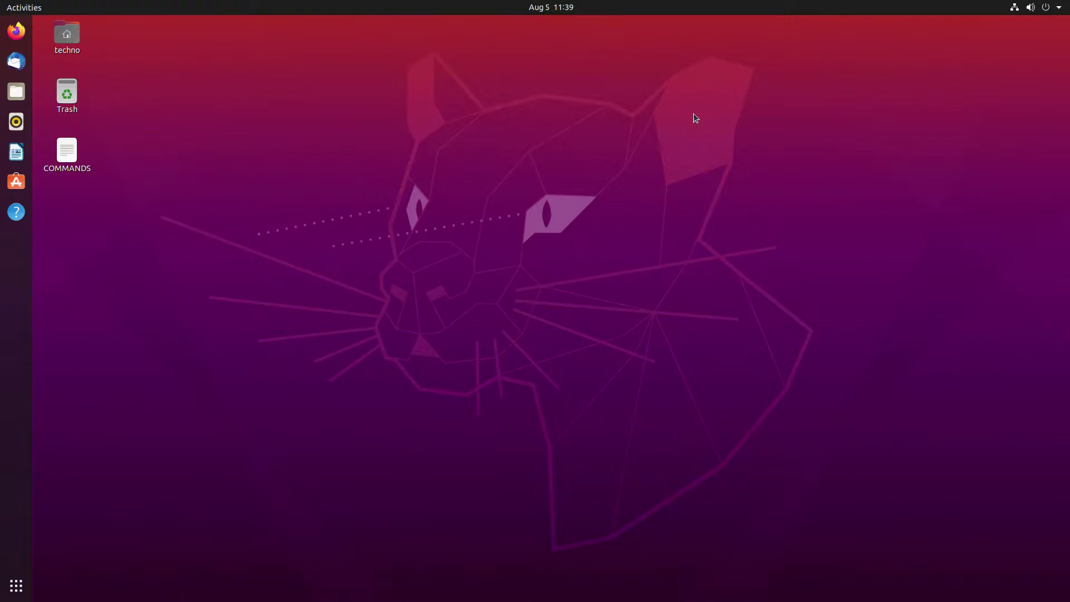
{"action": "left_click", "coordinate": [1056, 15]}
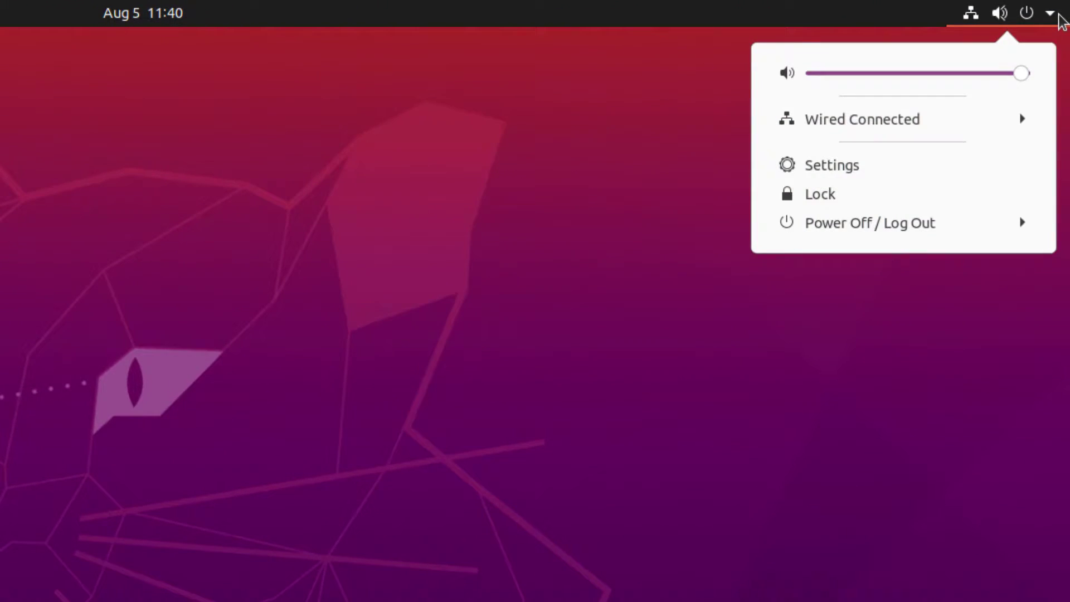
{"action": "left_click", "coordinate": [1015, 226]}
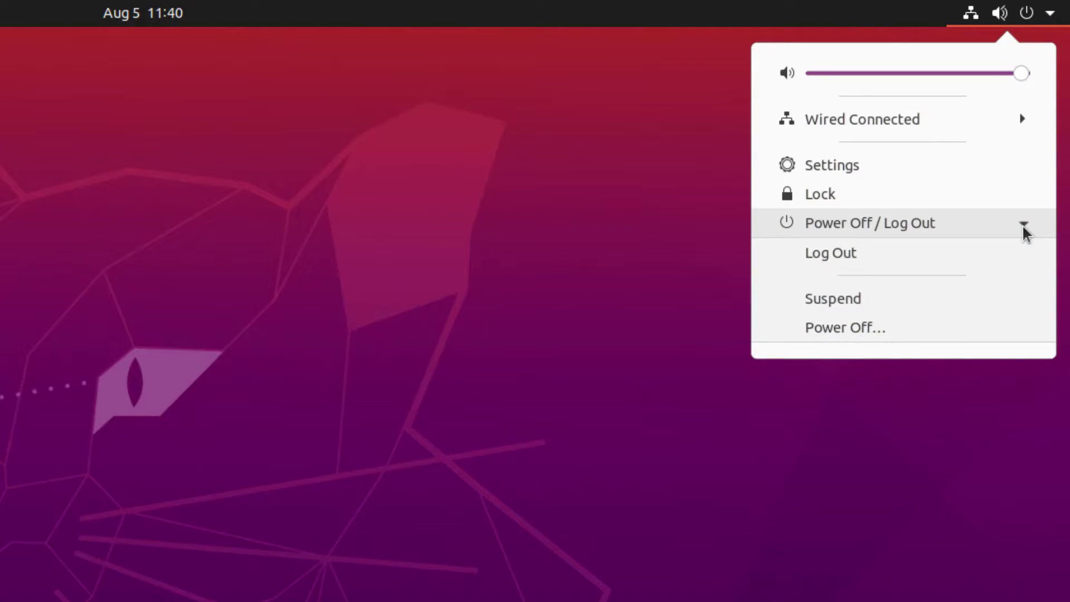
{"action": "left_click", "coordinate": [1023, 224]}
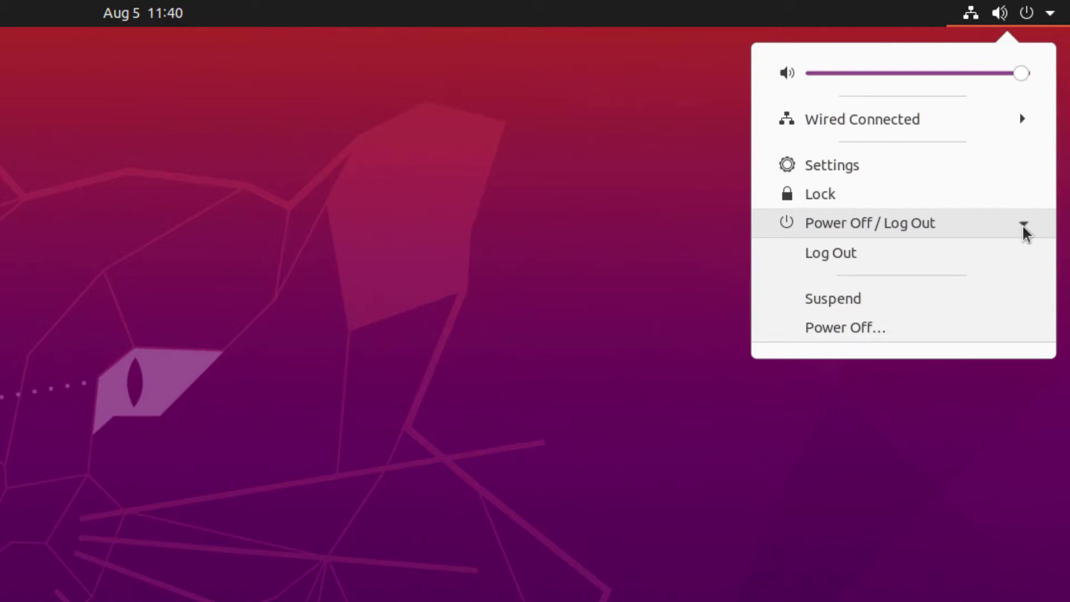
{"action": "left_click", "coordinate": [909, 255]}
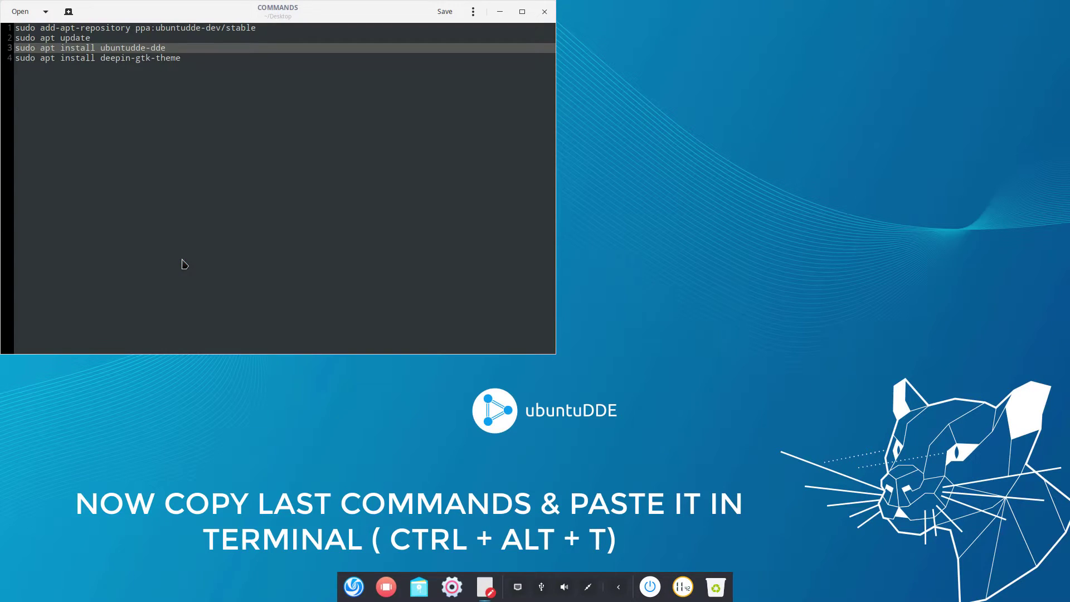
Step: Copy the deepin-gtk-theme install command from line 4 of the notes
{"action": "left_click_drag", "start_coordinate": [182, 58], "coordinate": [19, 58]}
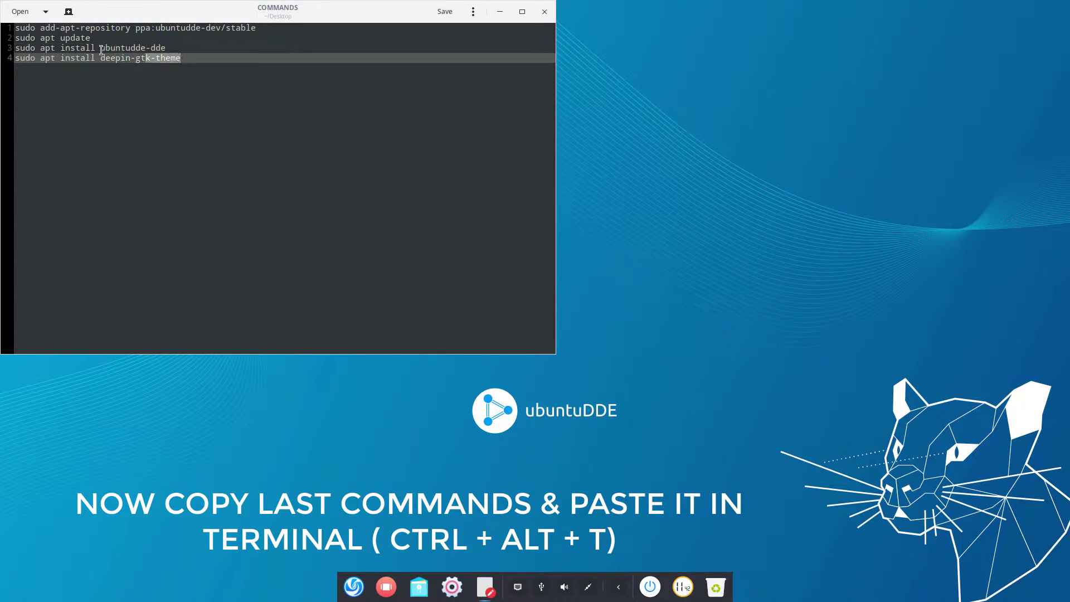
{"action": "right_click", "coordinate": [21, 59]}
{"action": "left_click", "coordinate": [50, 114]}
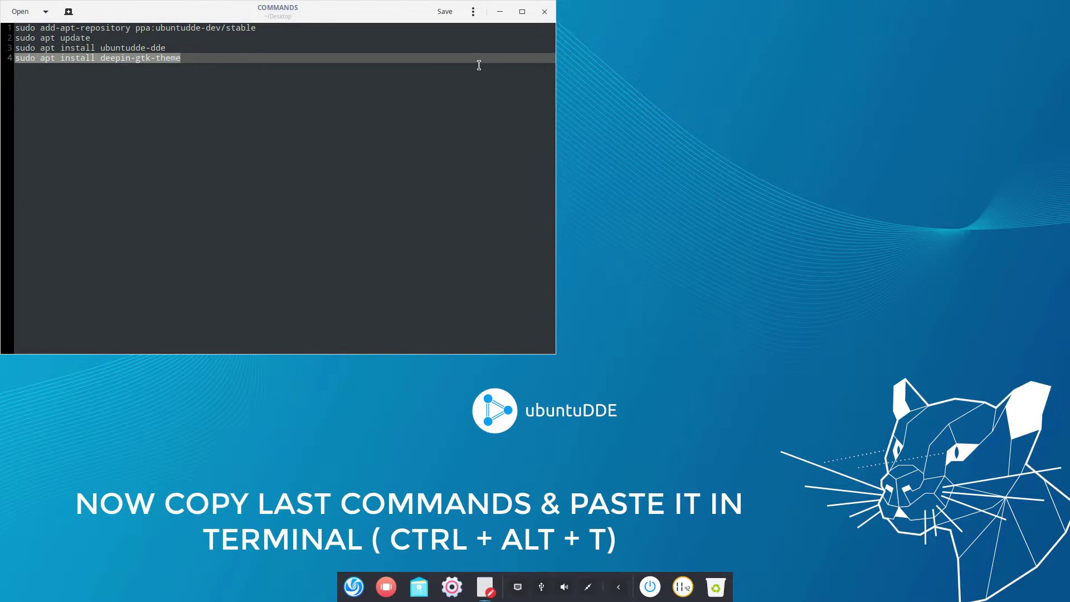
Step: Run the deepin-gtk-theme install command in a new Desktop terminal, then close the terminal
{"action": "right_click", "coordinate": [642, 57]}
{"action": "mouse_move", "coordinate": [669, 88]}
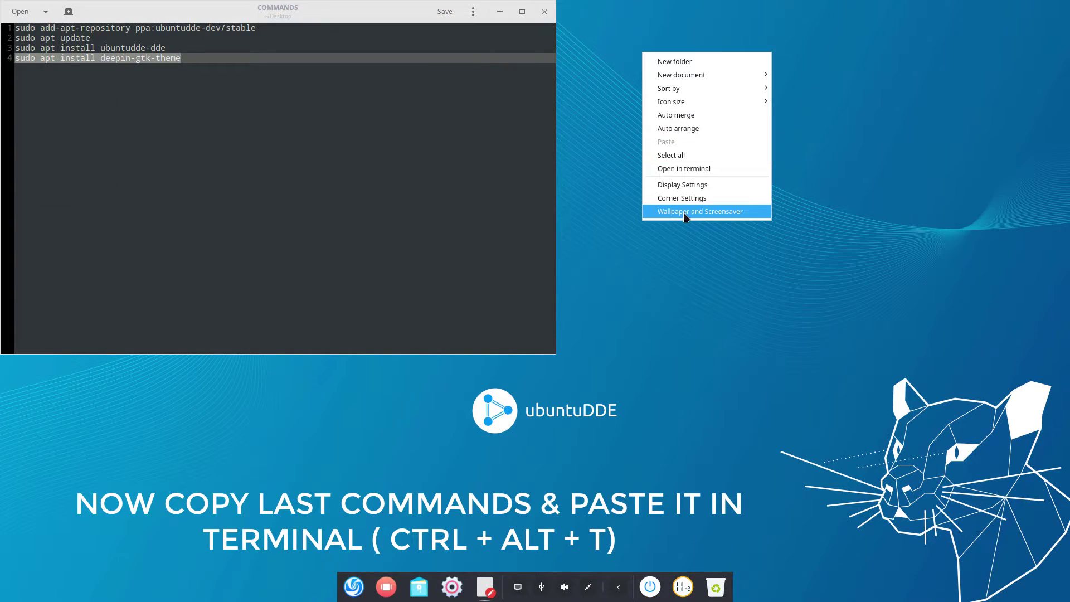
{"action": "left_click", "coordinate": [680, 168]}
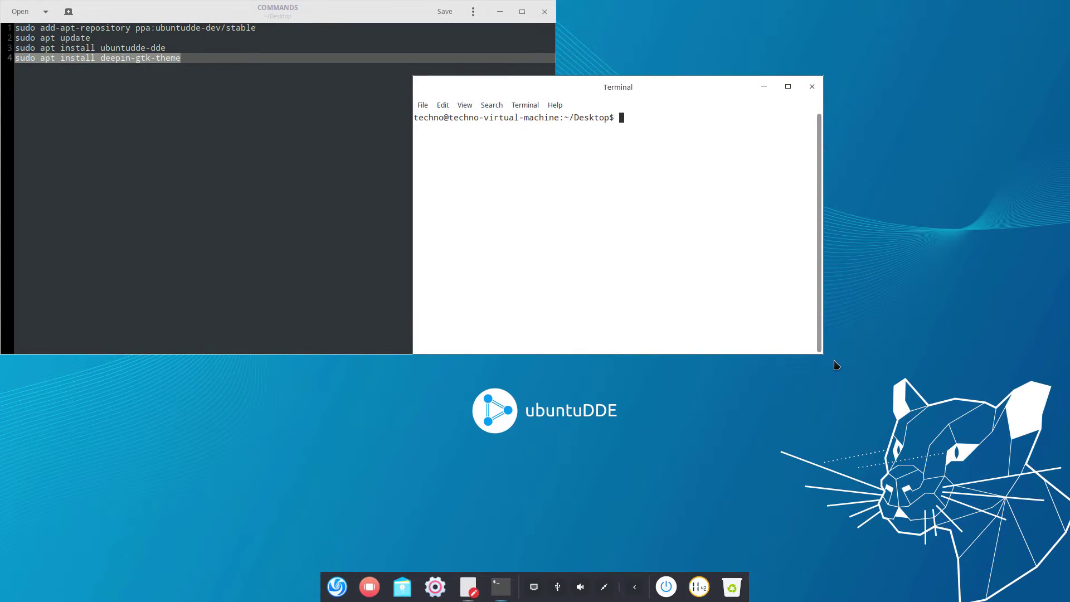
{"action": "left_click_drag", "start_coordinate": [823, 354], "coordinate": [888, 403]}
{"action": "right_click", "coordinate": [638, 120]}
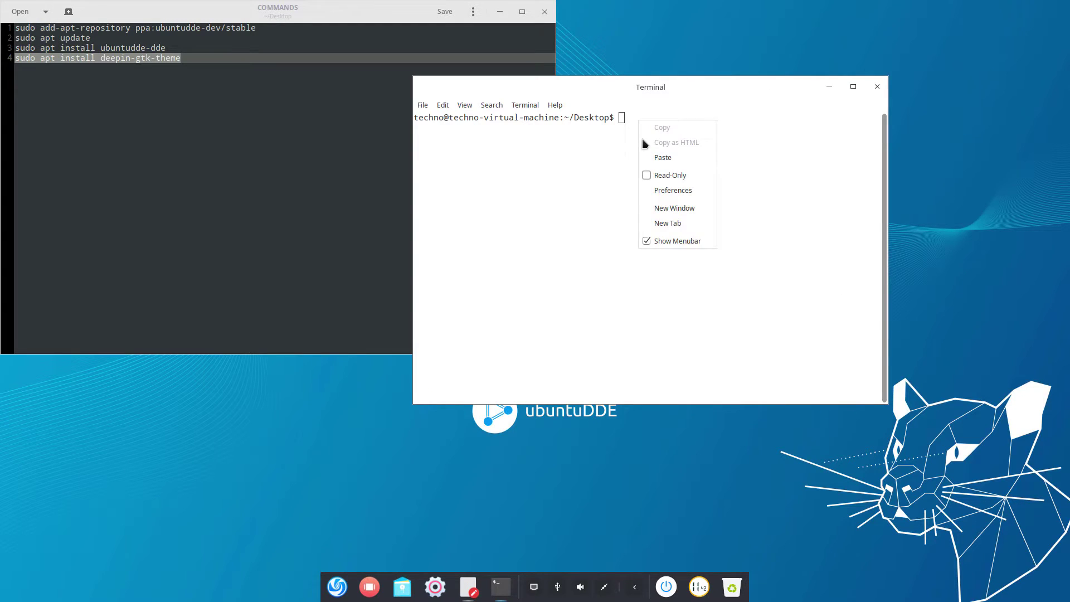
{"action": "left_click", "coordinate": [661, 159]}
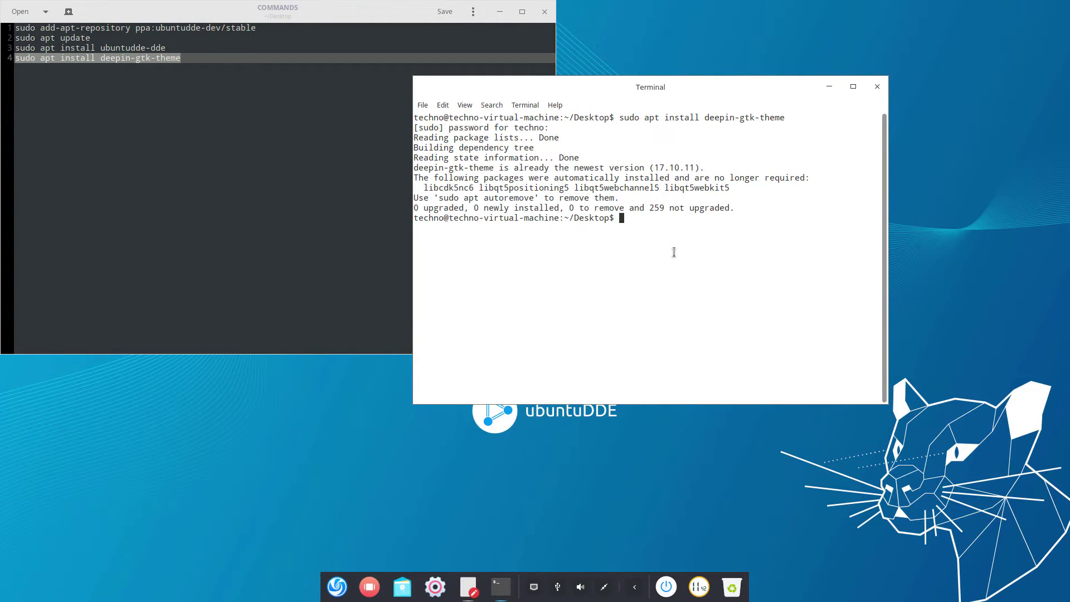
{"action": "left_click", "coordinate": [878, 87]}
Step: Close the notes editor and set the green hills photo via Wallpaper and Screensaver
{"action": "left_click", "coordinate": [545, 16]}
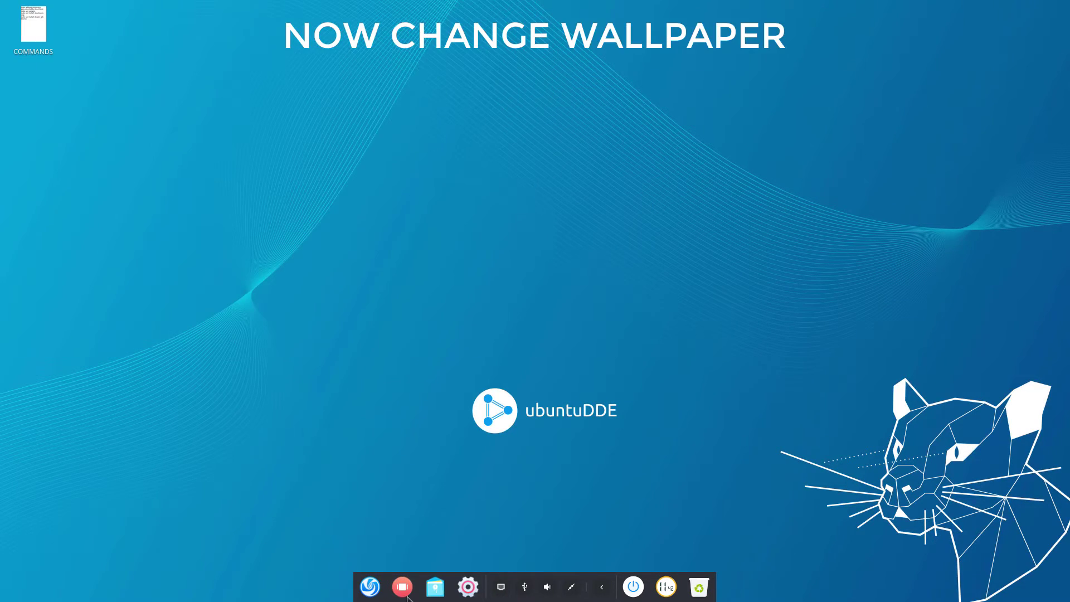
{"action": "right_click", "coordinate": [369, 88]}
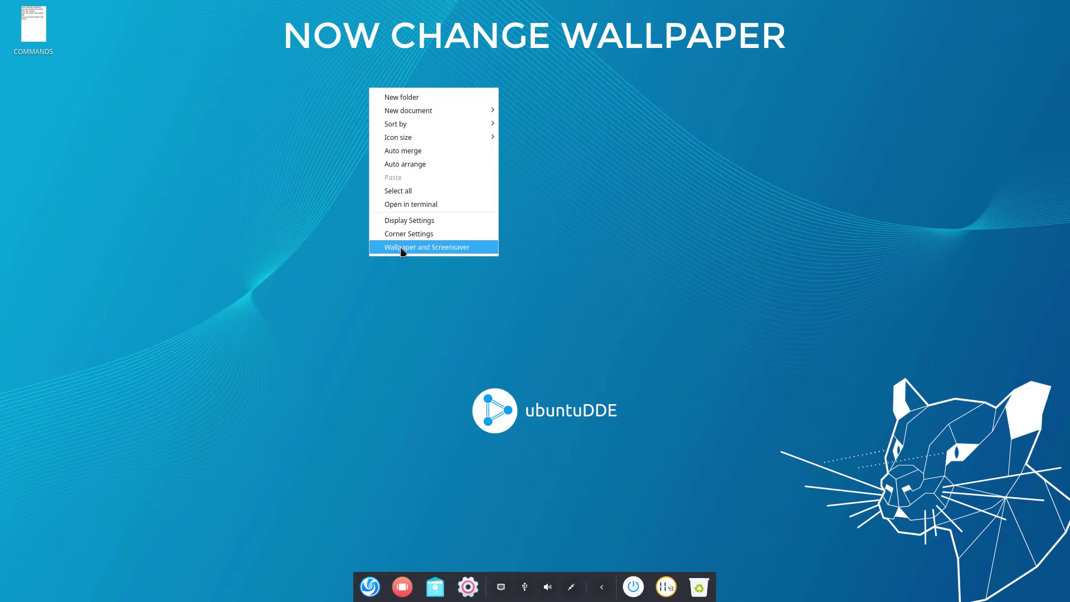
{"action": "key", "text": "Return"}
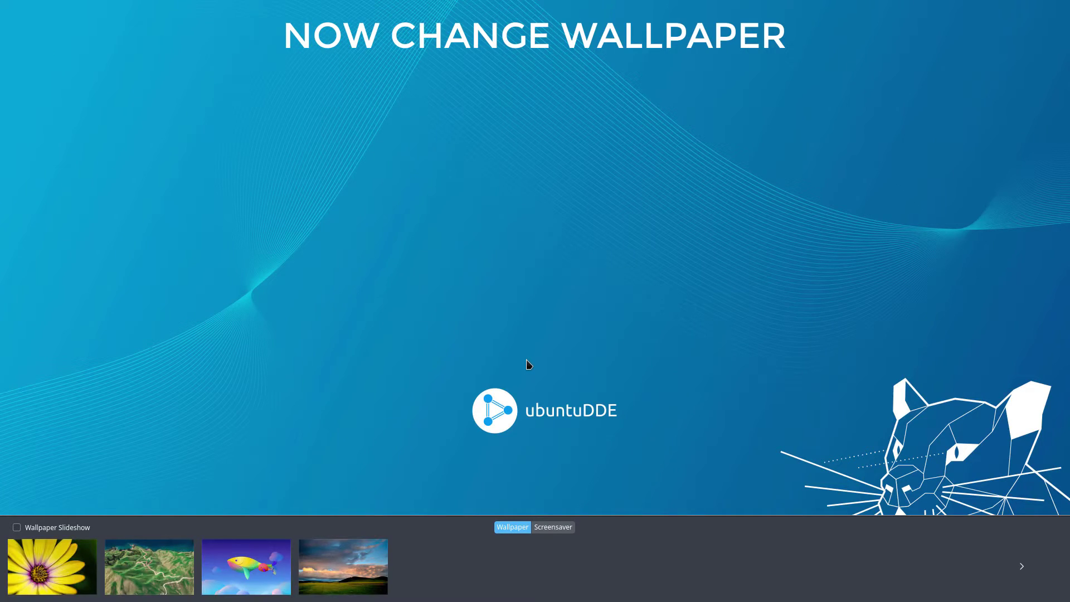
{"action": "left_click", "coordinate": [154, 580]}
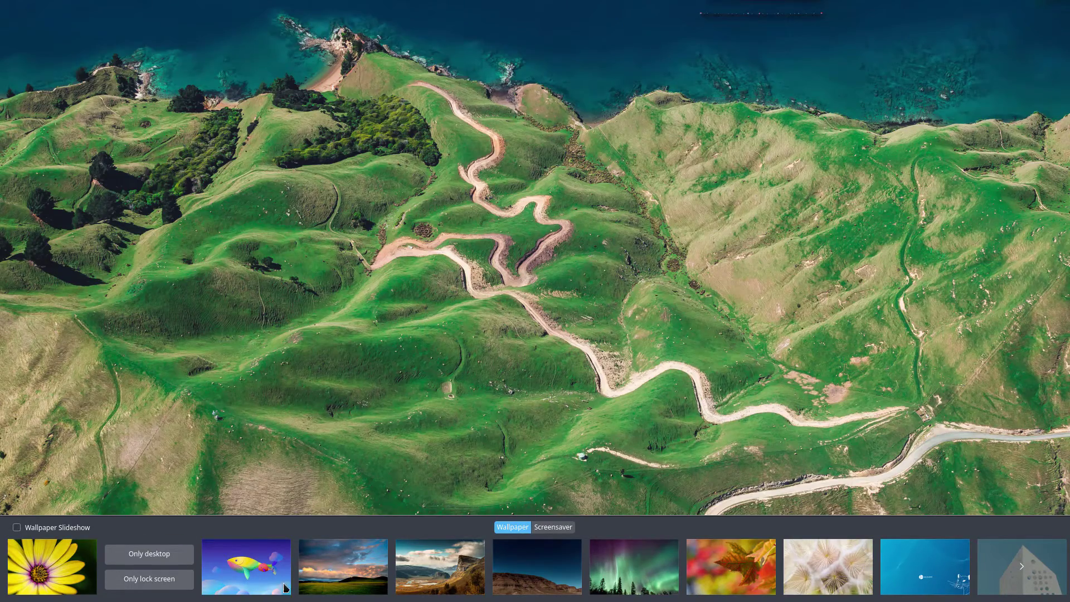
Step: Browse the wallpaper previews and apply the aerial coastal road photo
{"action": "key", "text": "Right"}
{"action": "key", "text": "Right"}
{"action": "key", "text": "Right"}
{"action": "key", "text": "Right"}
{"action": "key", "text": "Right"}
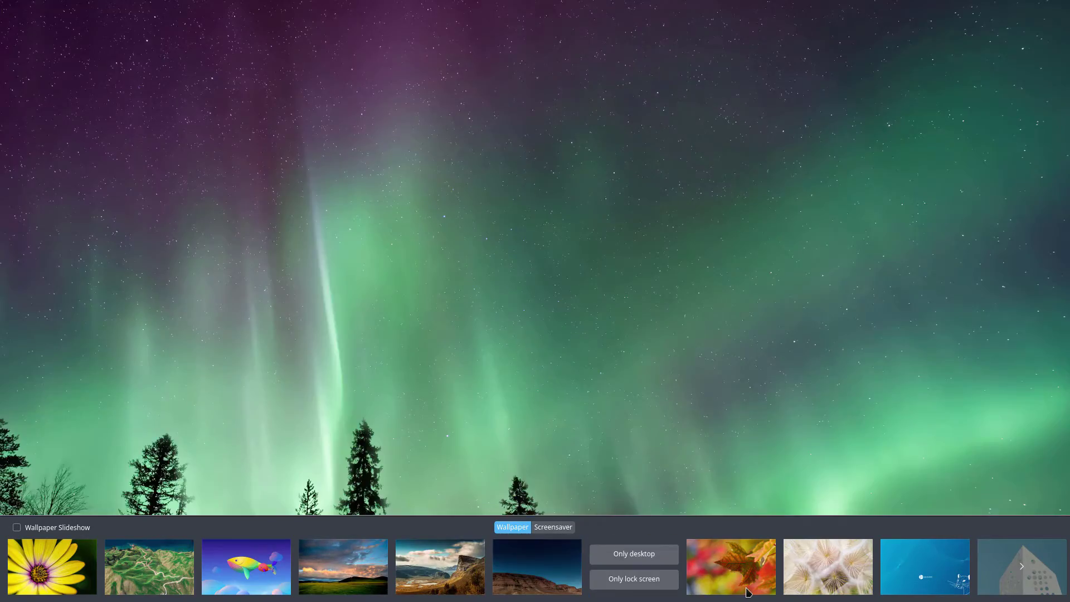
{"action": "key", "text": "Right"}
{"action": "key", "text": "Right"}
{"action": "key", "text": "Right"}
{"action": "key", "text": "Right"}
{"action": "key", "text": "Right"}
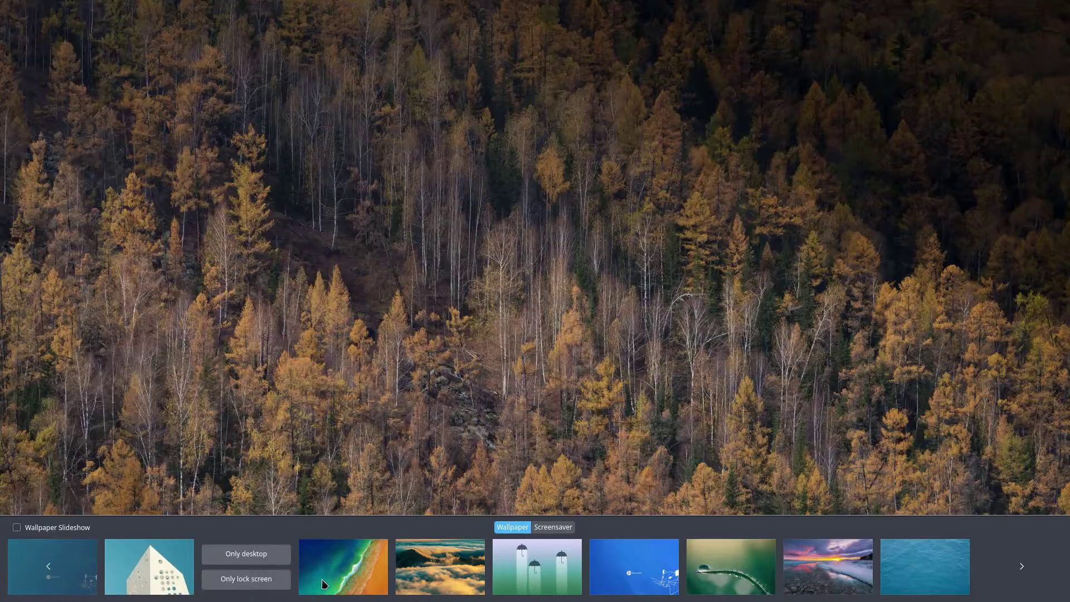
{"action": "key", "text": "Right"}
{"action": "key", "text": "Right"}
{"action": "key", "text": "Right"}
{"action": "key", "text": "Right"}
{"action": "key", "text": "Right"}
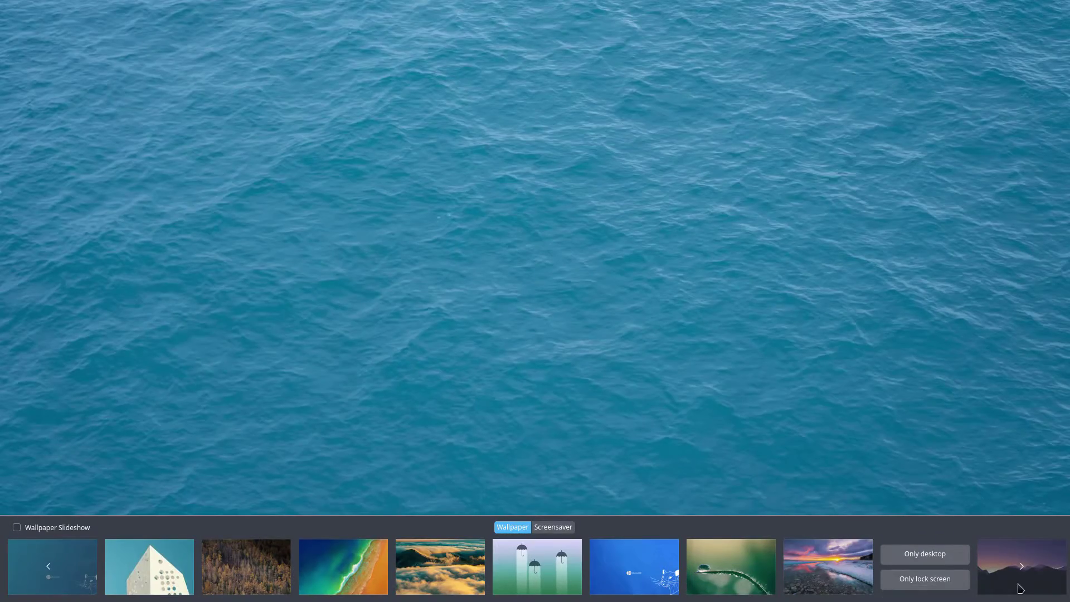
{"action": "left_click", "coordinate": [992, 586]}
{"action": "left_click", "coordinate": [343, 572]}
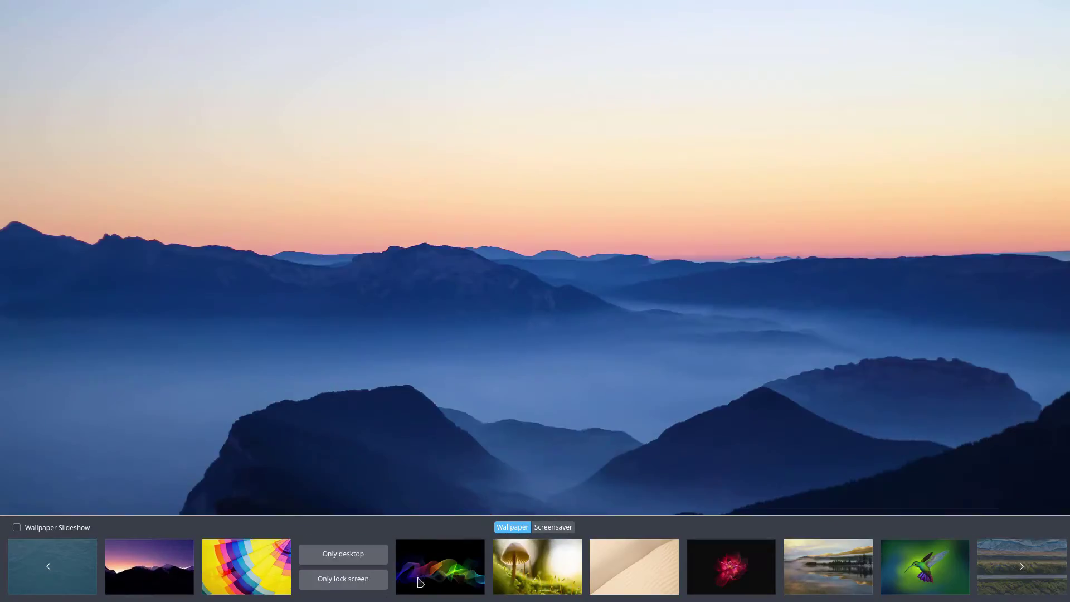
{"action": "left_click", "coordinate": [535, 573]}
{"action": "left_click", "coordinate": [827, 567]}
{"action": "left_click", "coordinate": [925, 568]}
{"action": "left_click", "coordinate": [1022, 567]}
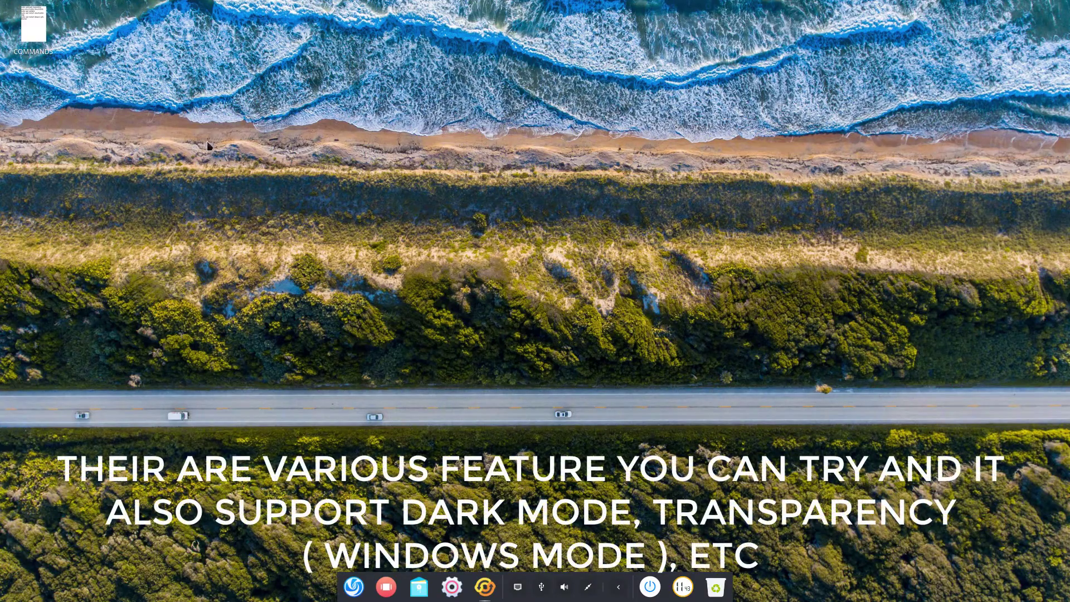
Step: Show and dismiss the COMMANDS file menu twice, then launch the full-screen app drawer from the dock
{"action": "right_click", "coordinate": [21, 25]}
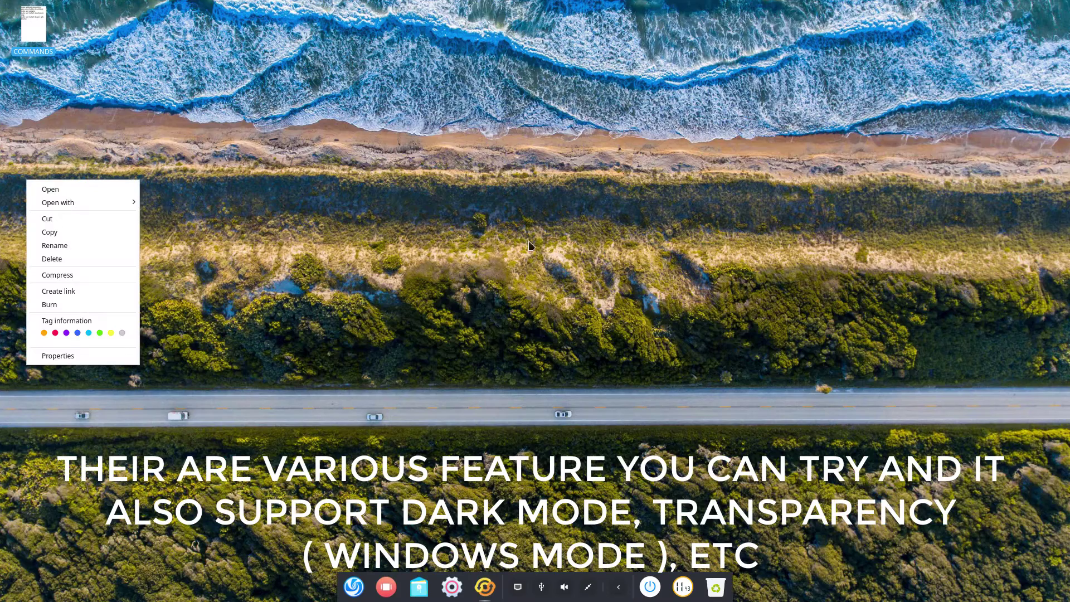
{"action": "left_click", "coordinate": [232, 373]}
{"action": "right_click", "coordinate": [29, 36]}
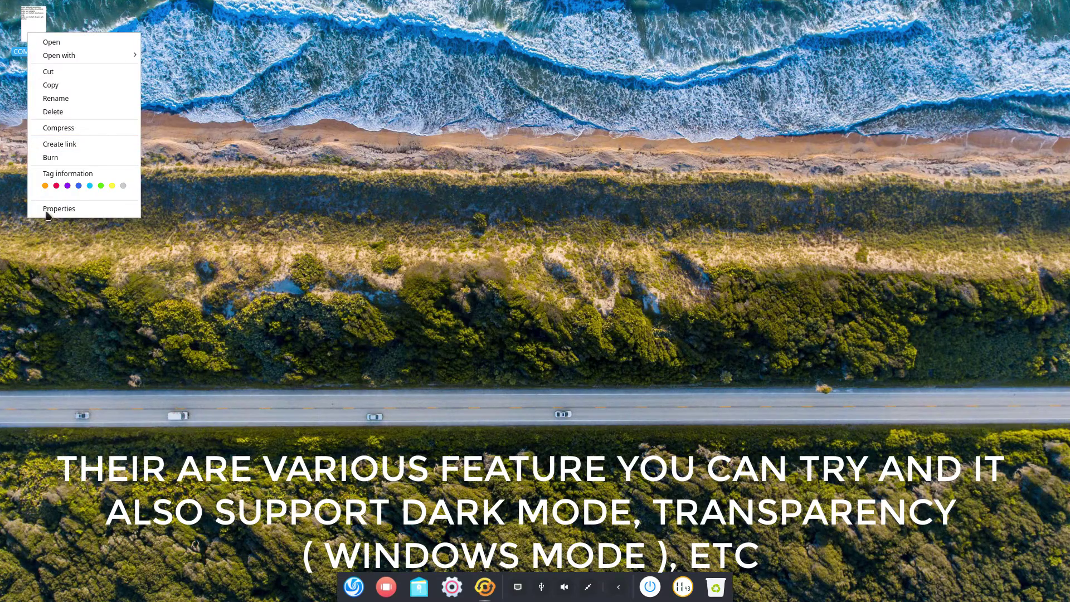
{"action": "left_click", "coordinate": [47, 186]}
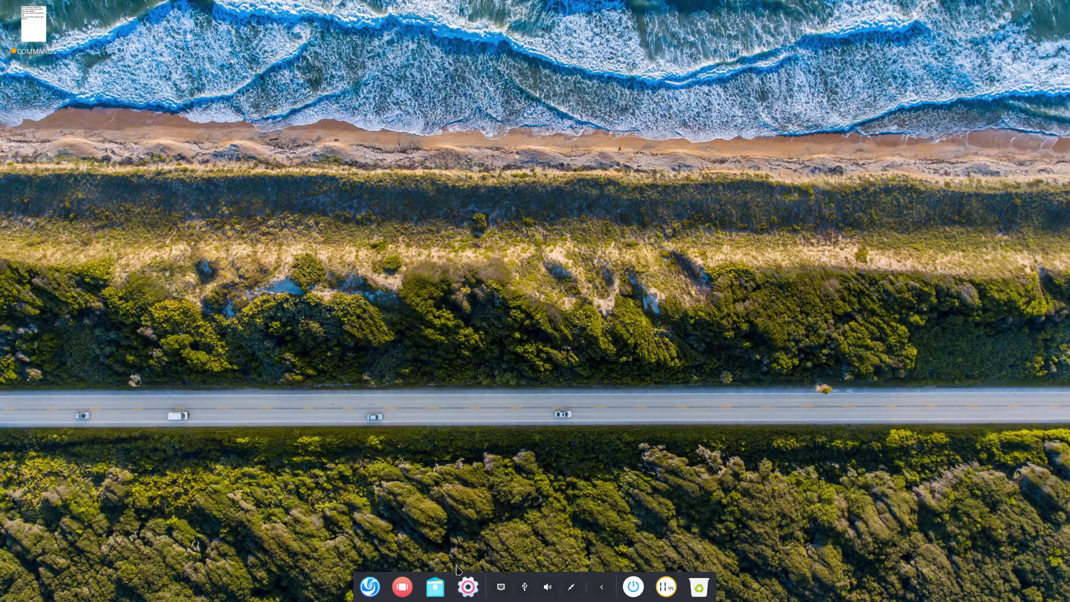
{"action": "left_click", "coordinate": [370, 587]}
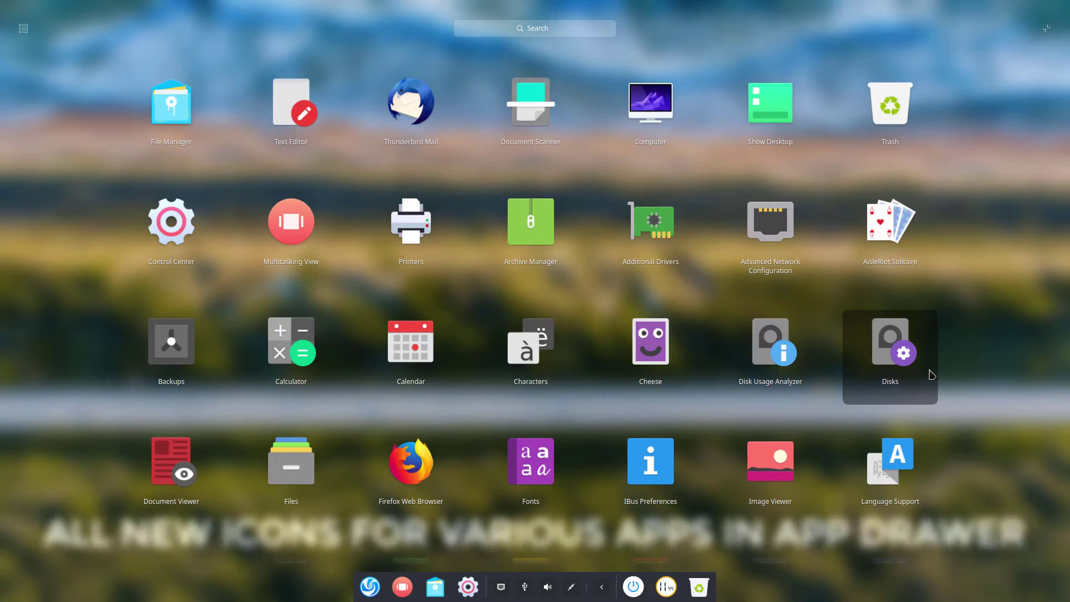
{"action": "scroll", "coordinate": [1059, 452], "scroll_direction": "down", "scroll_amount": 1}
{"action": "scroll", "coordinate": [1051, 487], "scroll_direction": "down", "scroll_amount": 2}
{"action": "scroll", "coordinate": [1051, 488], "scroll_direction": "down", "scroll_amount": 3}
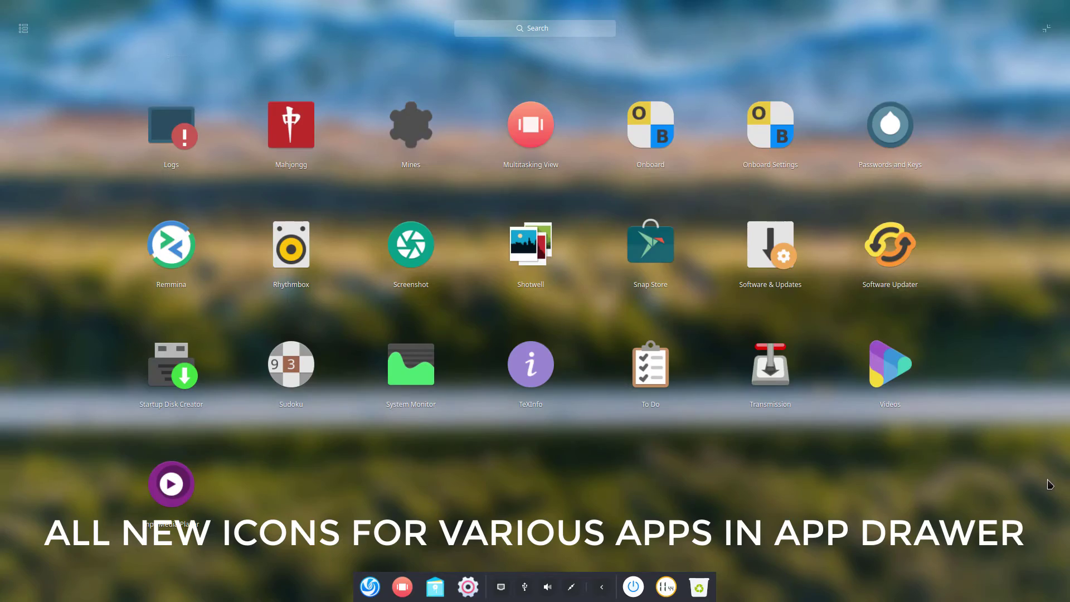
{"action": "scroll", "coordinate": [1052, 483], "scroll_direction": "up", "scroll_amount": 1}
{"action": "scroll", "coordinate": [1055, 479], "scroll_direction": "up", "scroll_amount": 4}
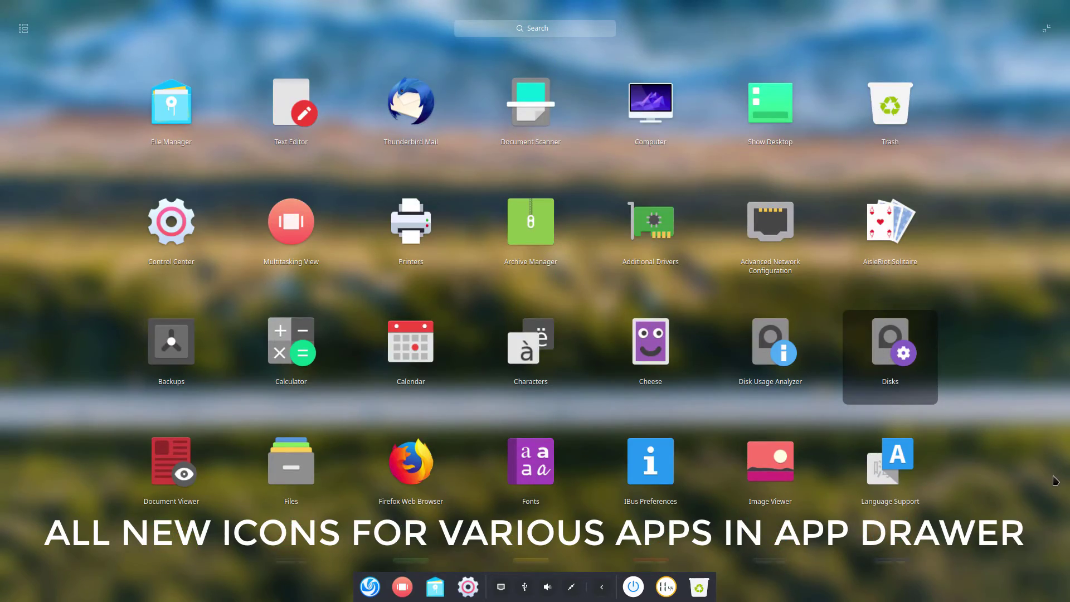